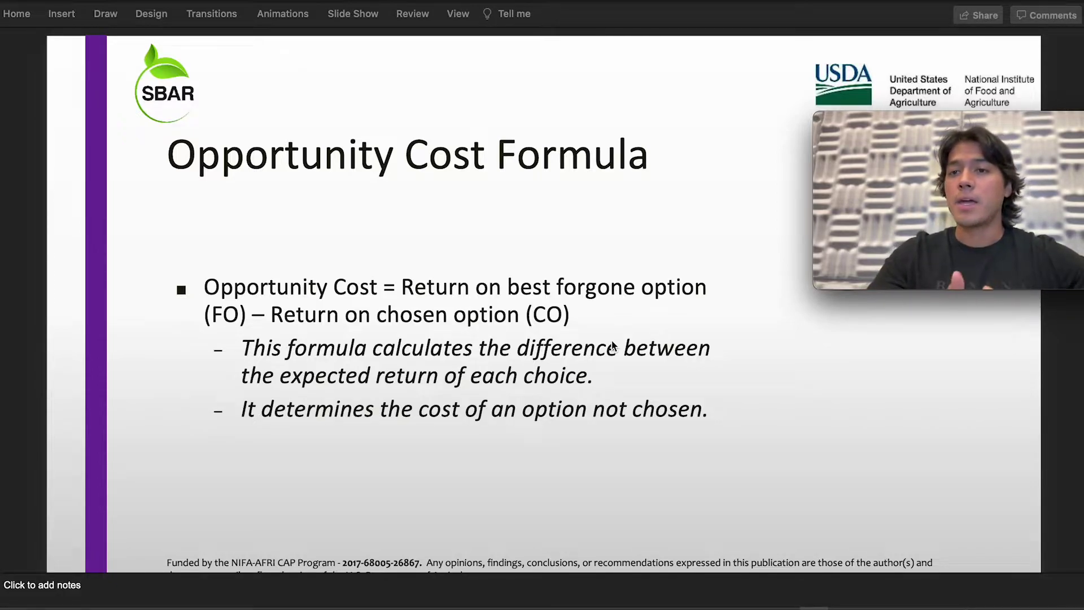
# Step: Advance to the Spanish 'Formula de Costo de Oportunidad' slide
pyautogui.press('Right')
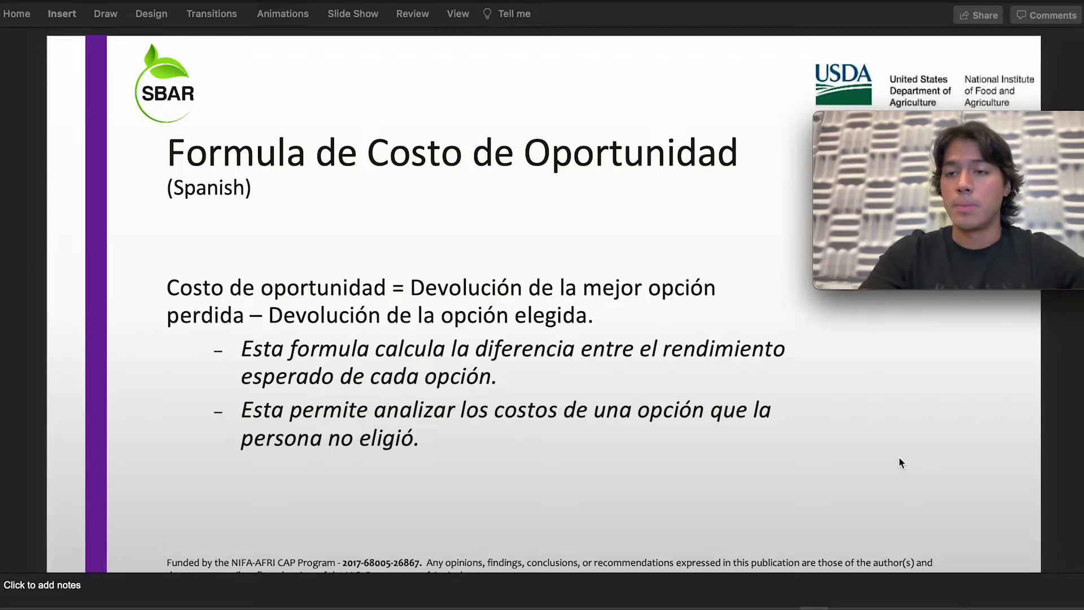
# Step: Advance to the Stop! Instructions slide for the lesson handout
pyautogui.press('Down')
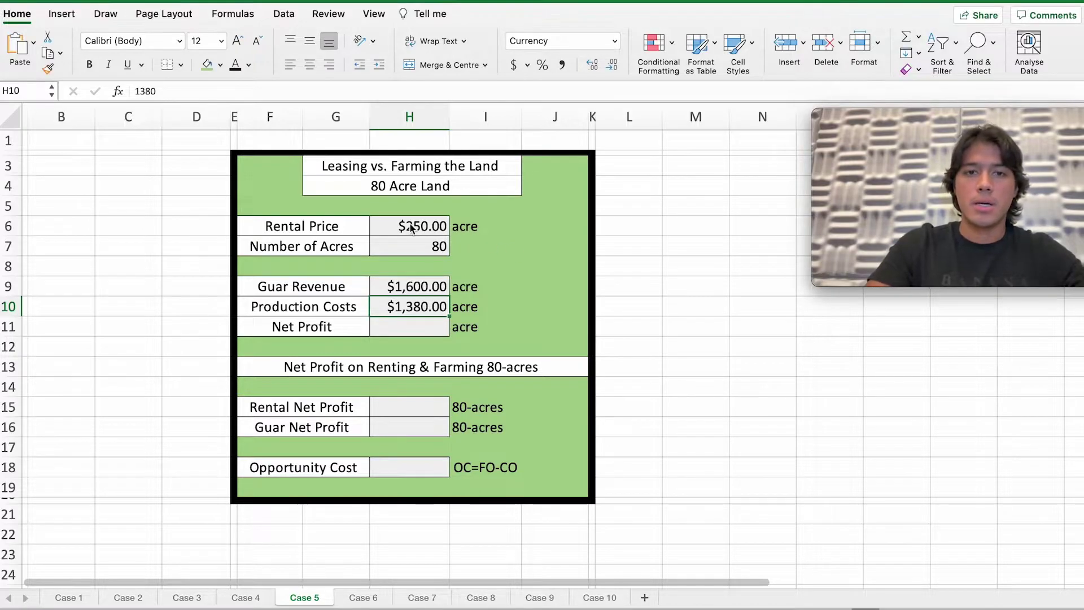
pyautogui.click(388, 223)
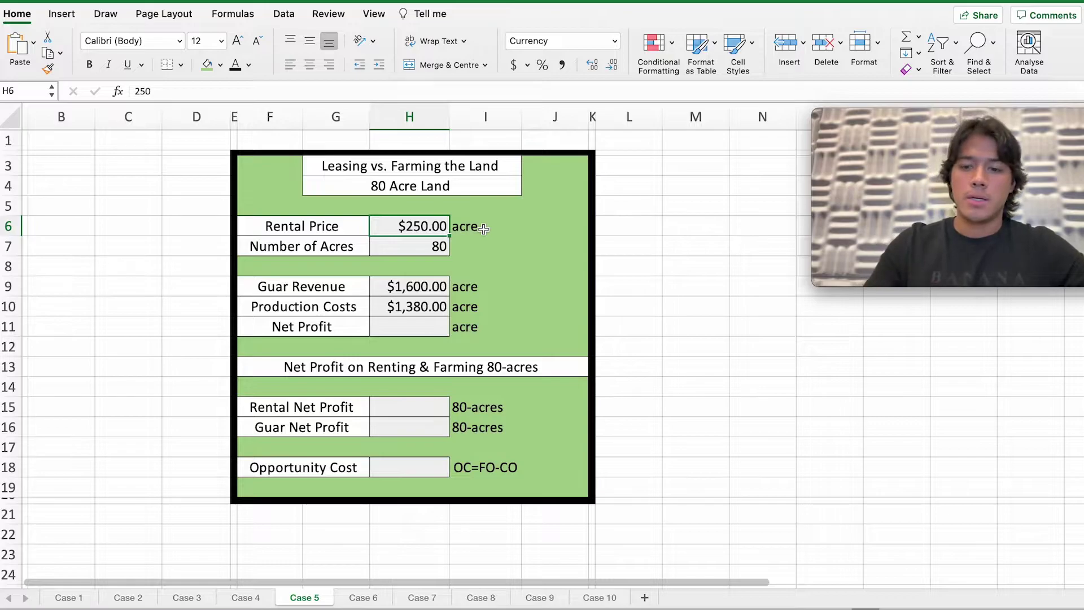
pyautogui.press('Down')
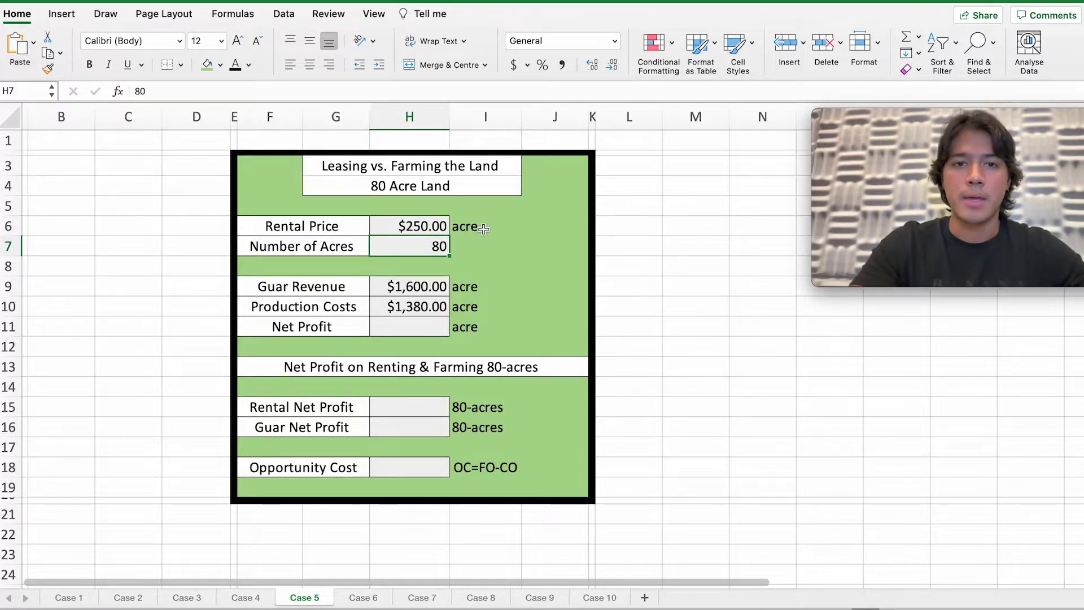
pyautogui.press('Down')
pyautogui.press('Down')
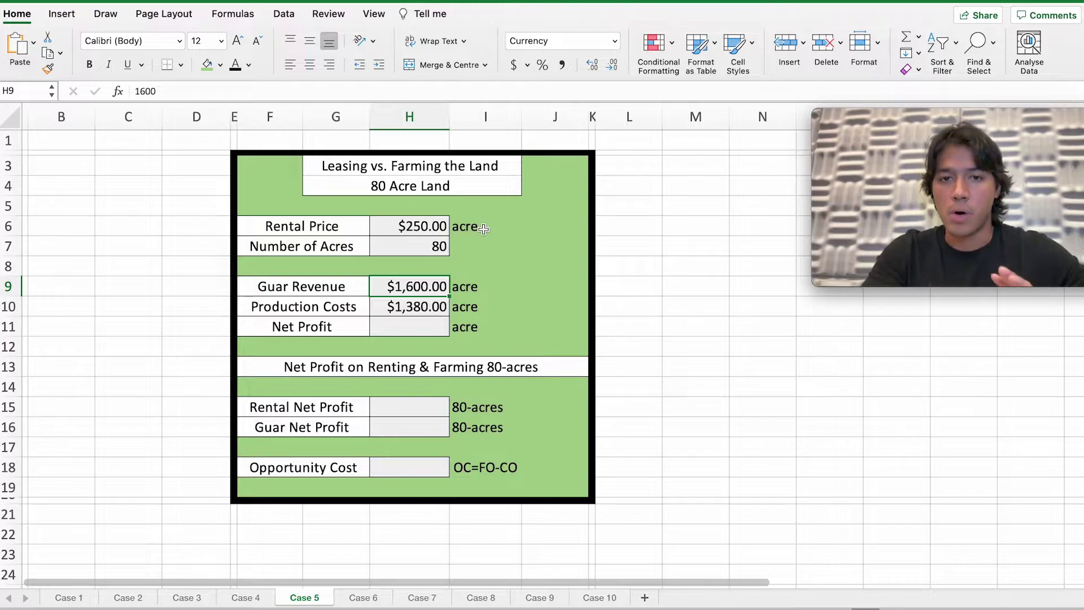
pyautogui.click(418, 328)
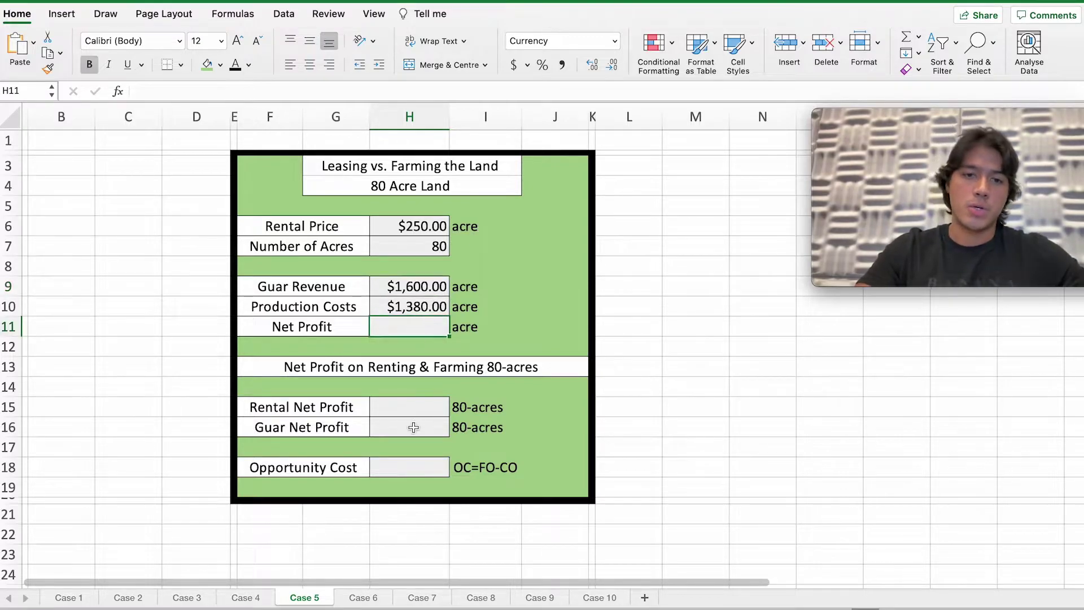
pyautogui.click(405, 470)
pyautogui.click(407, 428)
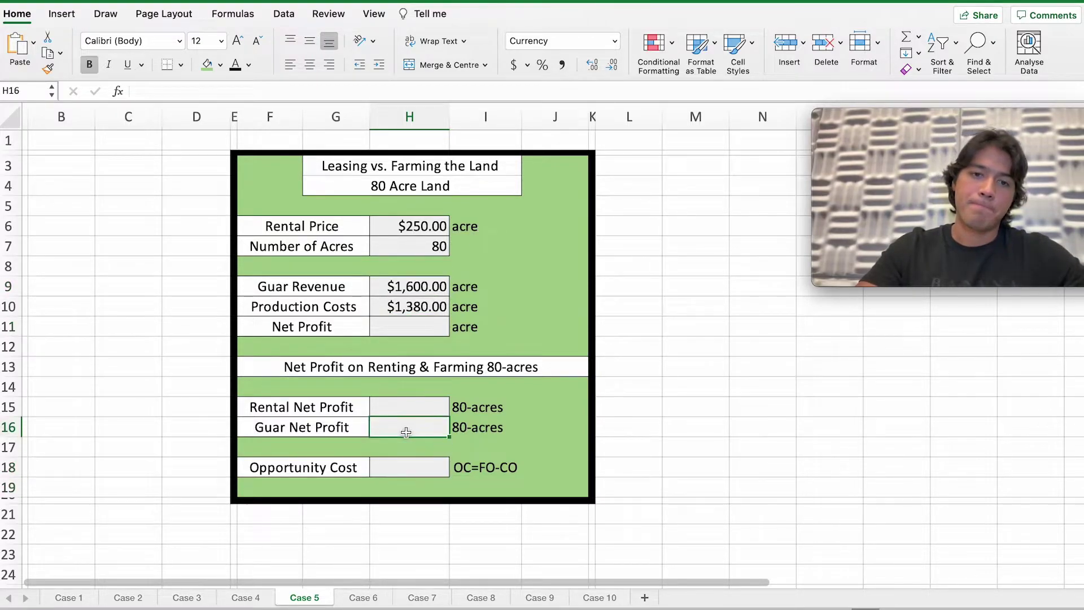
pyautogui.click(409, 408)
pyautogui.click(410, 327)
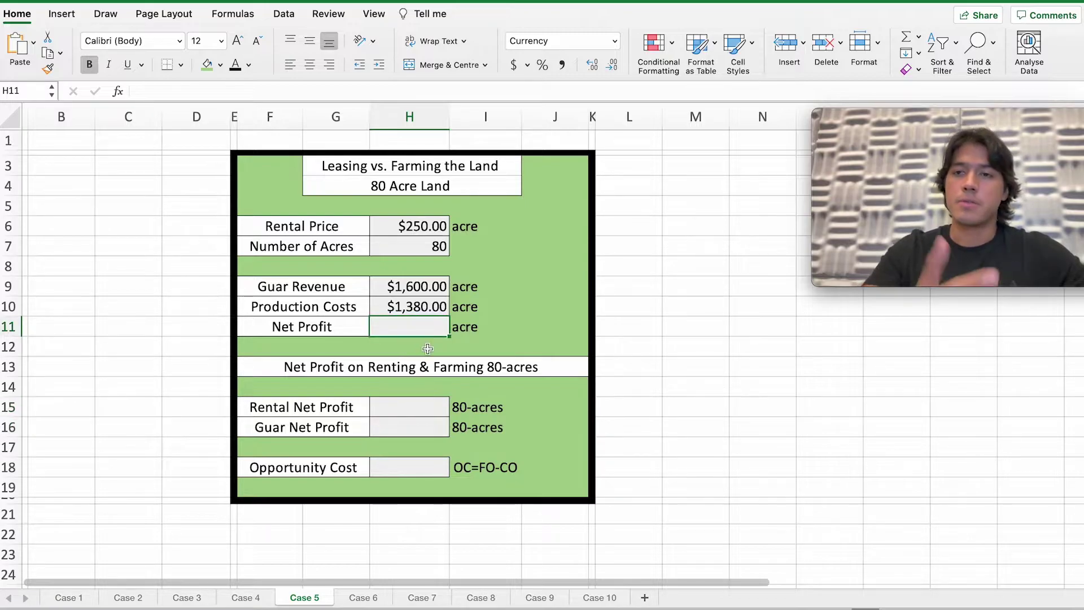
# Step: Enter =H9-H10 in H11 so per-acre Net Profit shows $220.00
pyautogui.write('=')
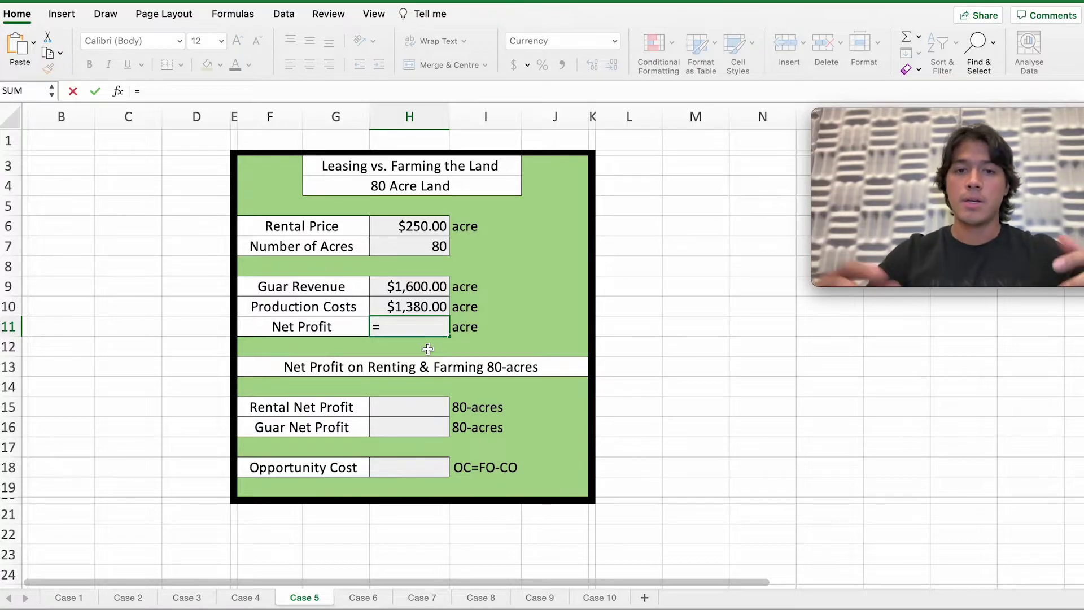
pyautogui.click(426, 288)
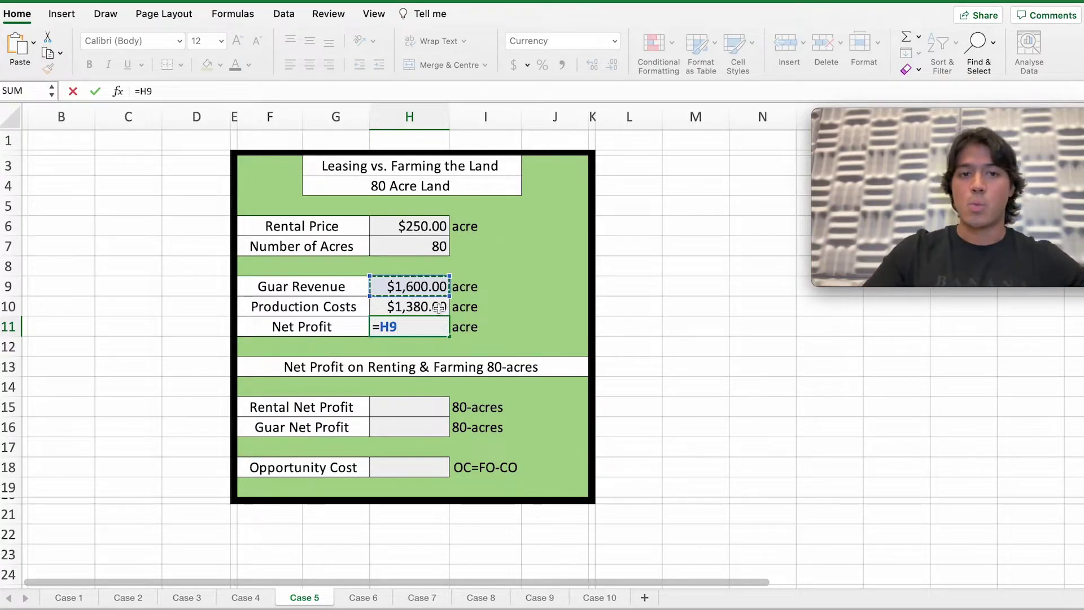
pyautogui.write('-')
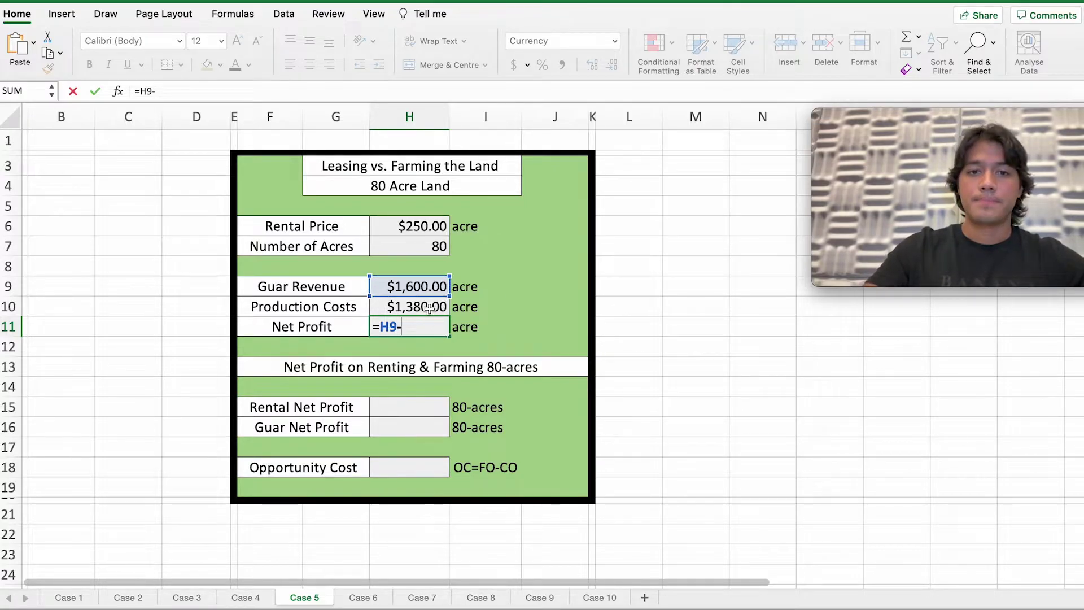
pyautogui.click(430, 308)
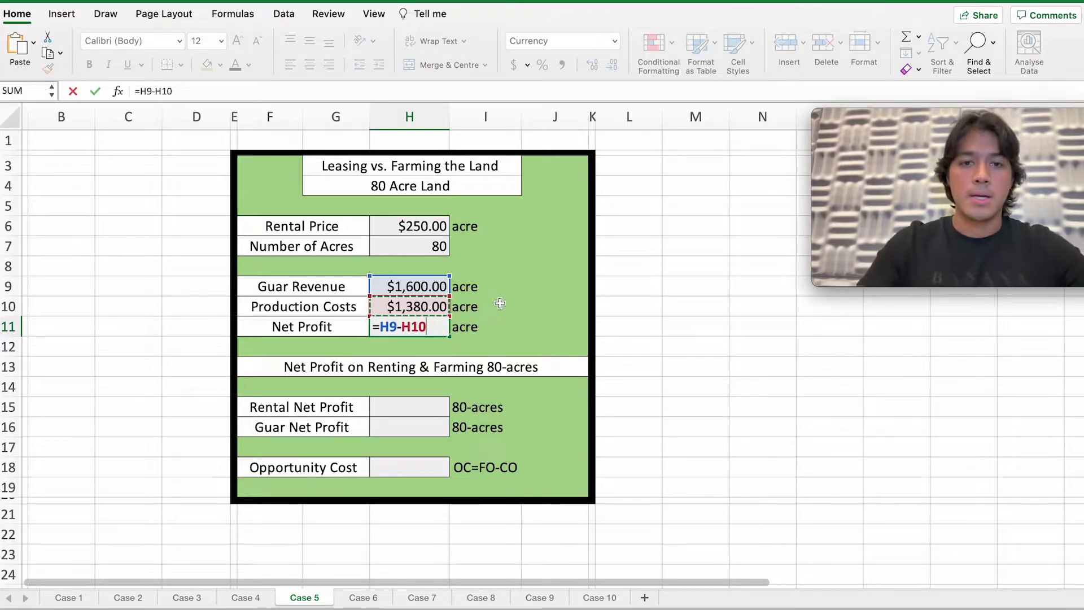
pyautogui.press('Return')
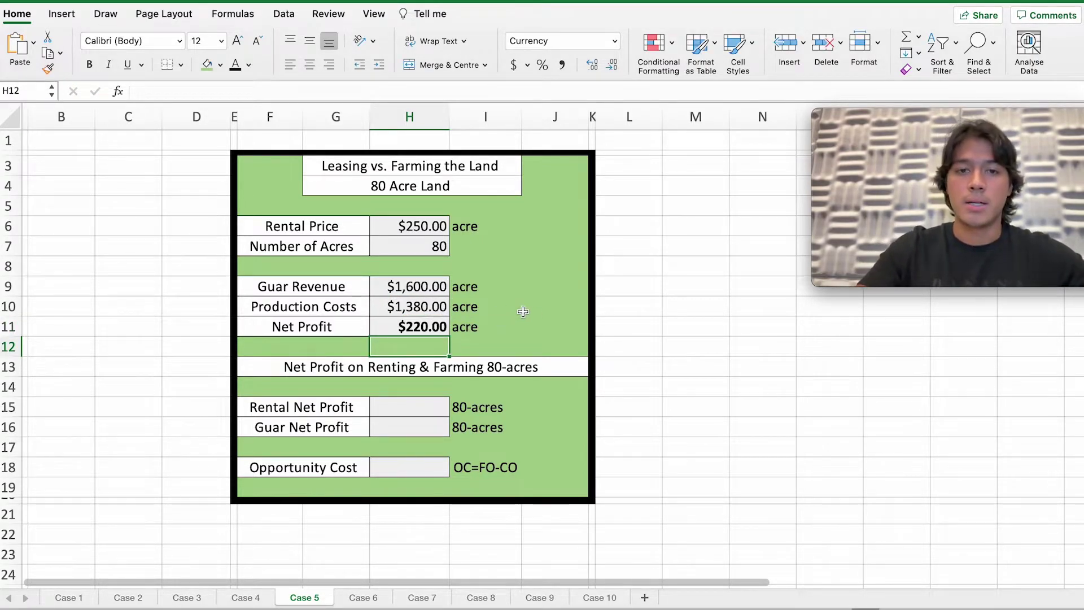
pyautogui.click(420, 411)
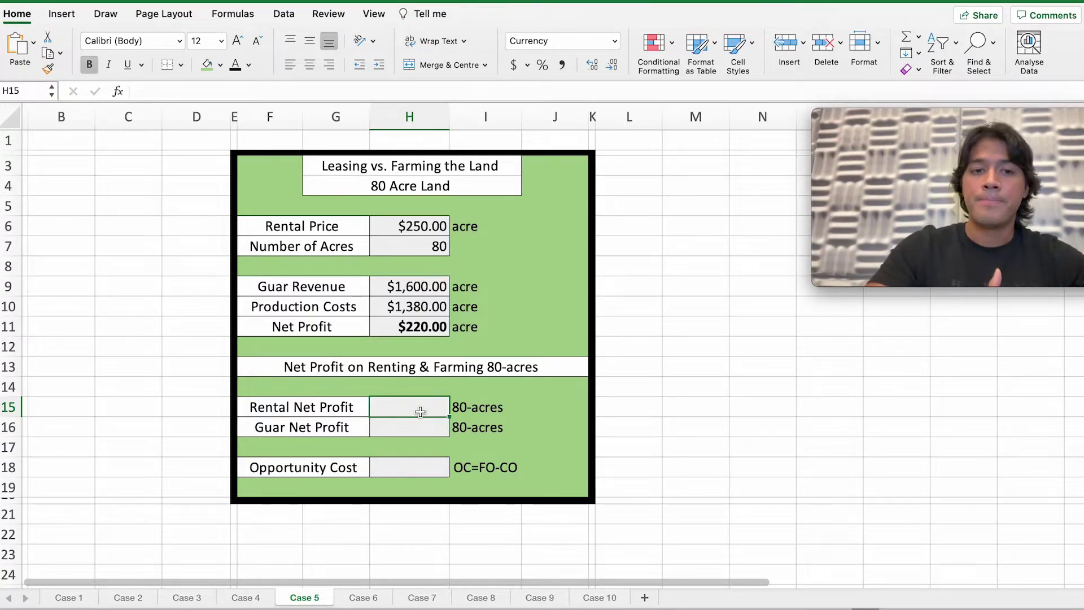
# Step: Enter =H6*H7 in H15 so Rental Net Profit shows $20,000.00
pyautogui.write('=')
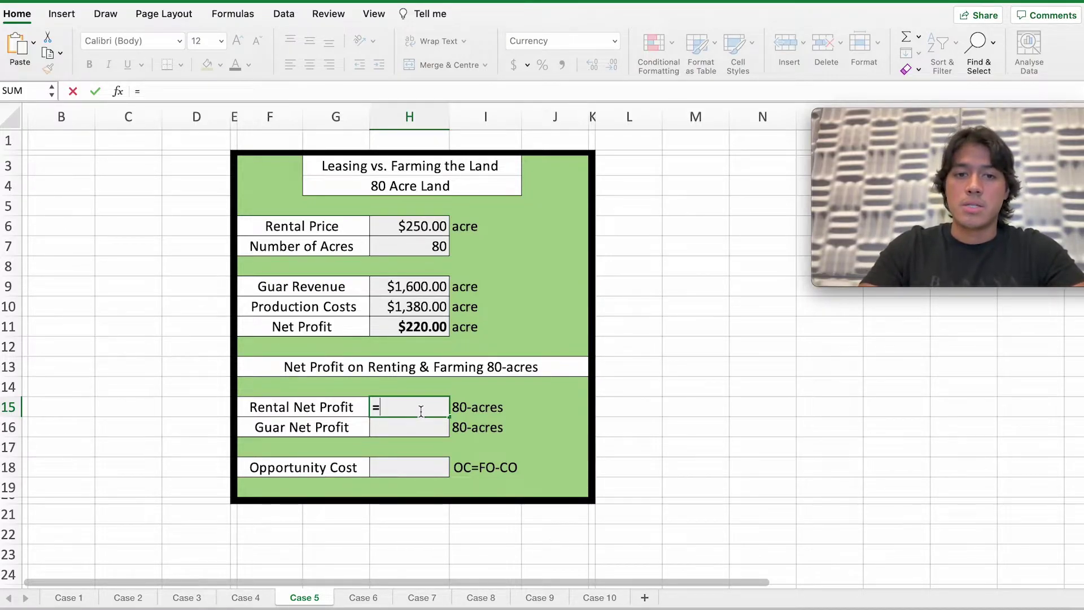
pyautogui.click(414, 326)
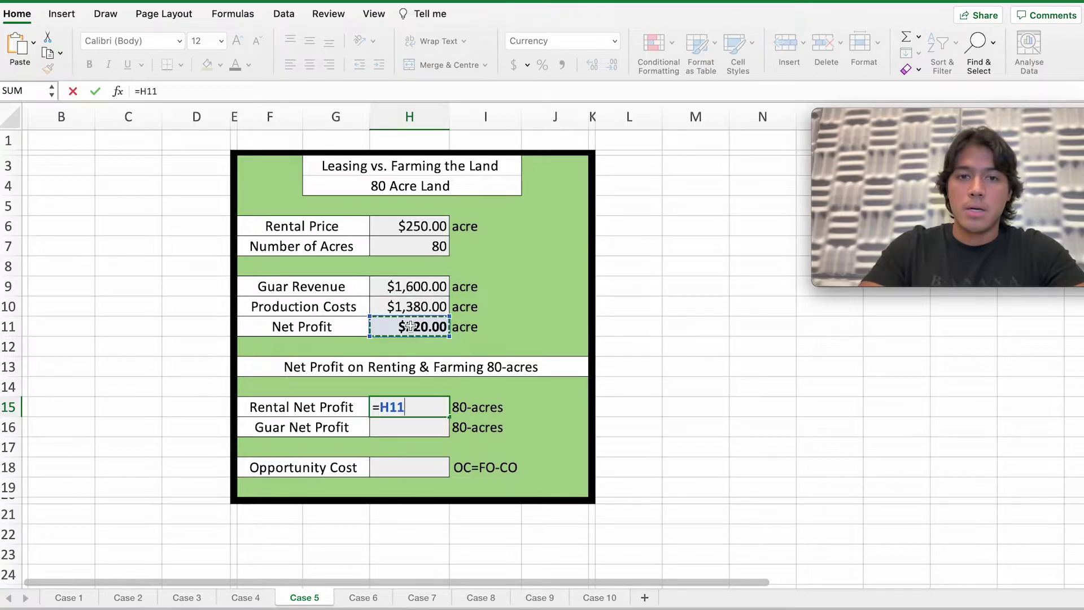
pyautogui.click(418, 227)
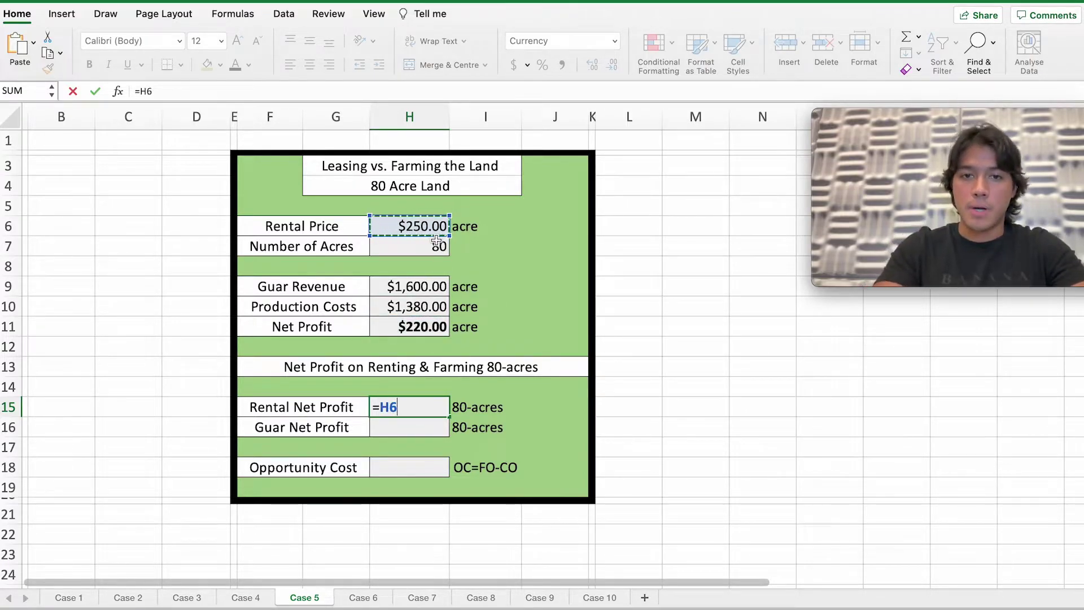
pyautogui.write('*')
pyautogui.click(436, 247)
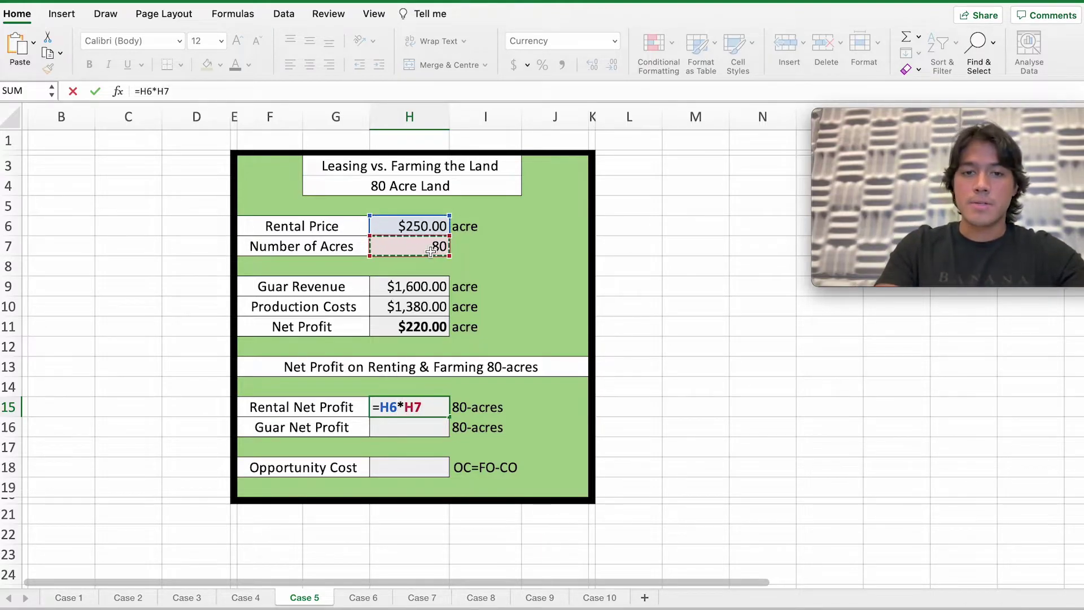
pyautogui.press('Return')
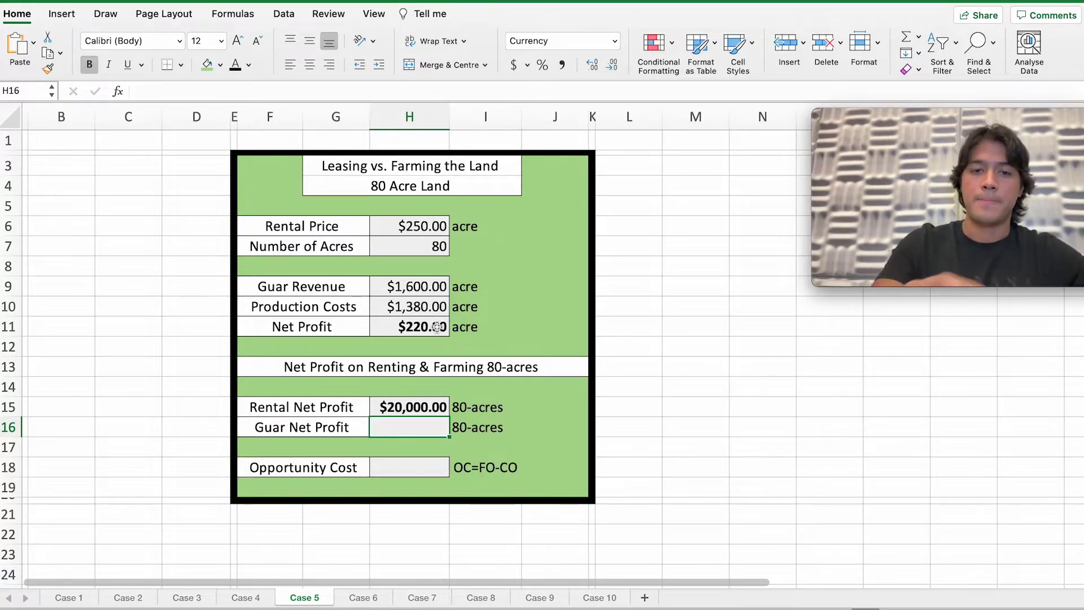
# Step: Enter =H11*H7 in H16 so Guar Net Profit shows $17,600.00
pyautogui.write('=')
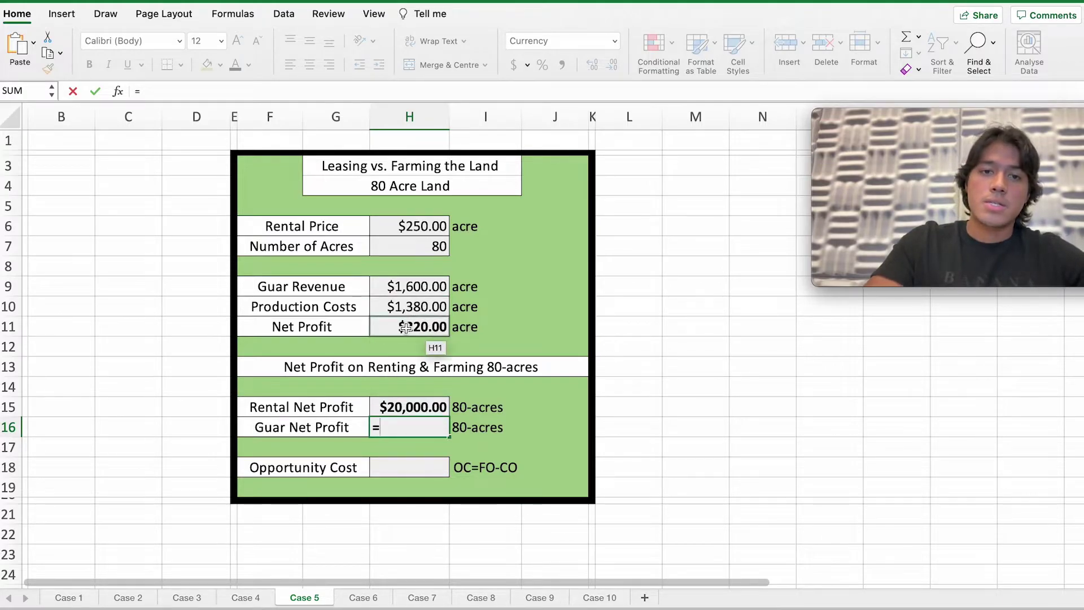
pyautogui.click(428, 328)
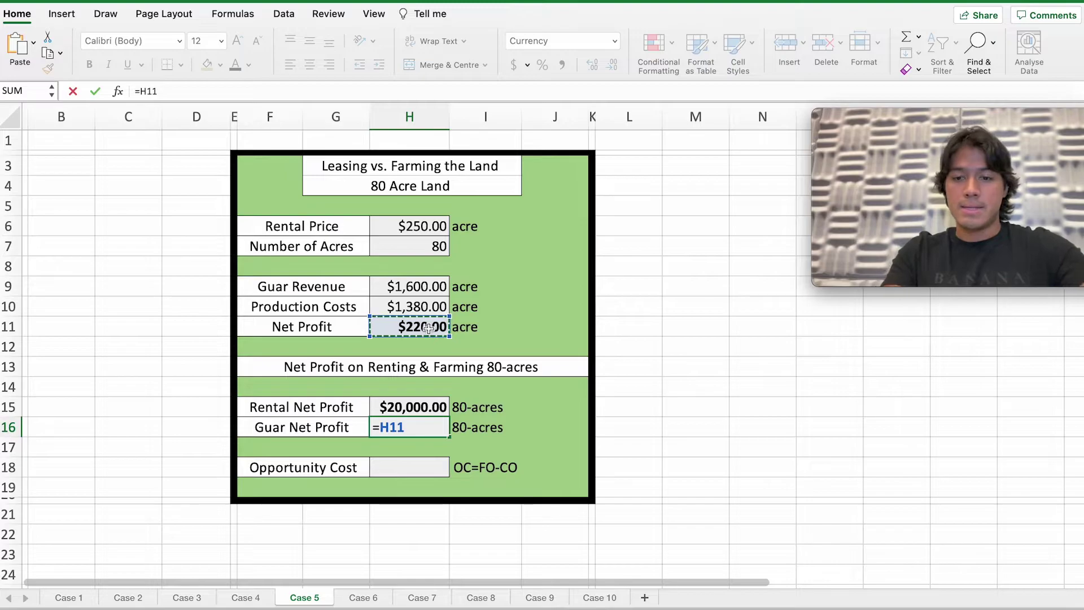
pyautogui.write('*')
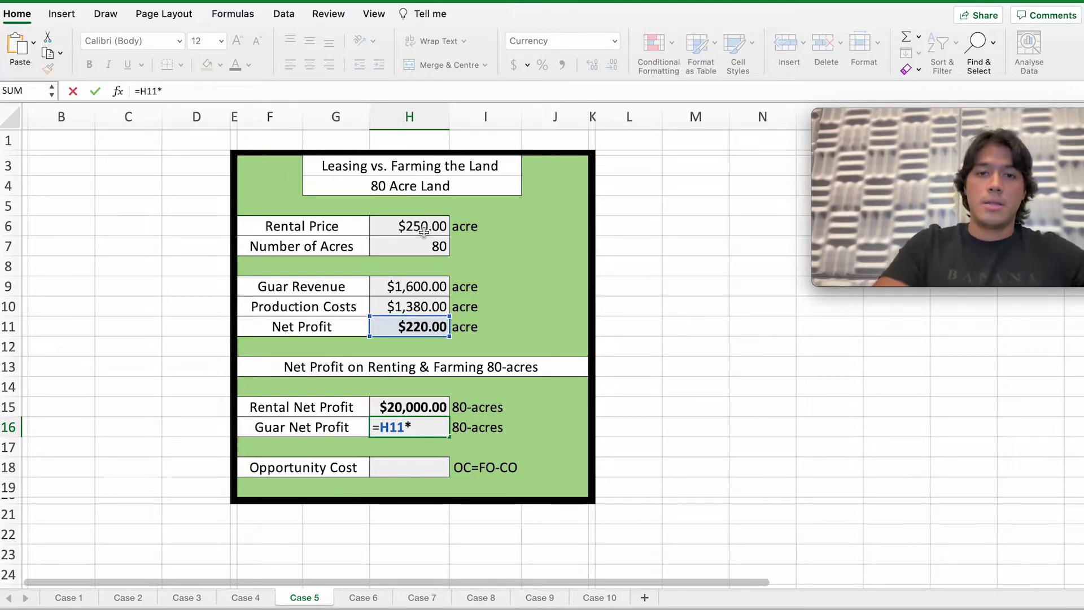
pyautogui.click(421, 248)
pyautogui.press('Return')
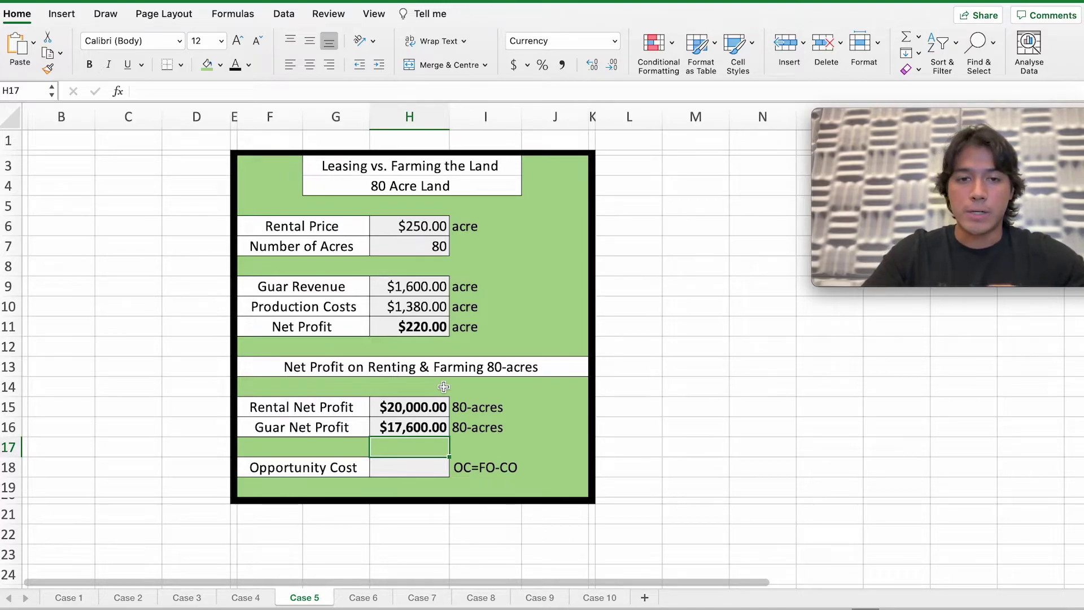
# Step: Select the Opportunity Cost cell H18, checking the OC=FO-CO reminder beside it
pyautogui.click(401, 467)
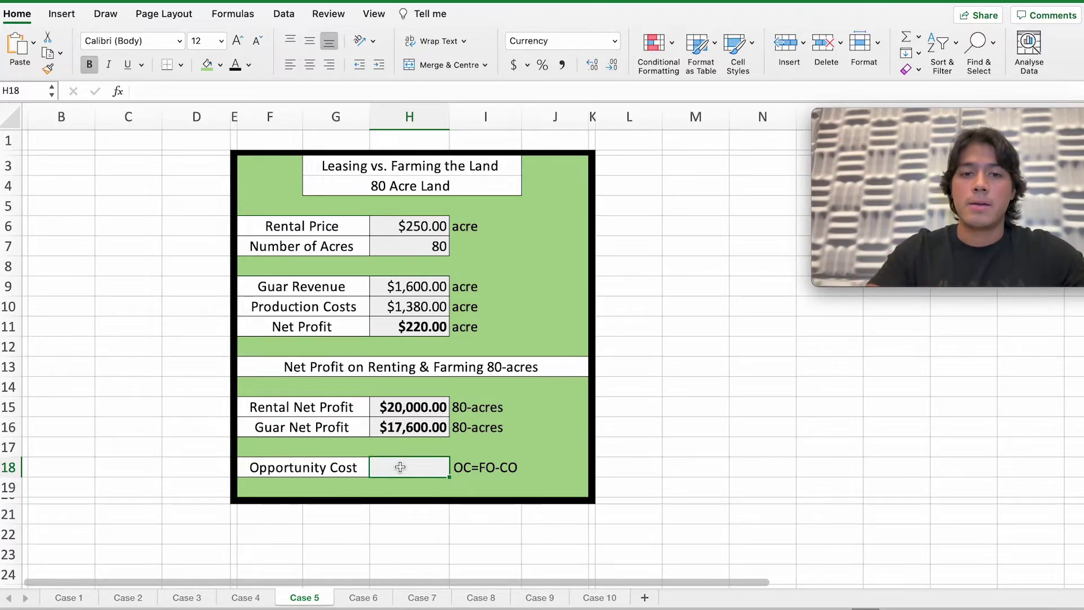
pyautogui.click(508, 467)
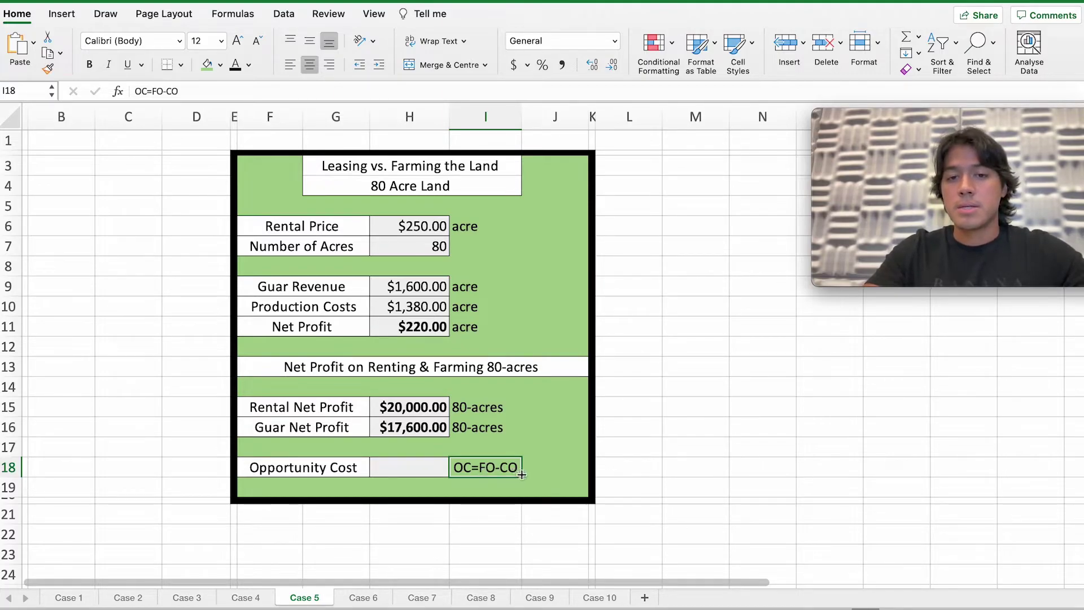
pyautogui.click(402, 467)
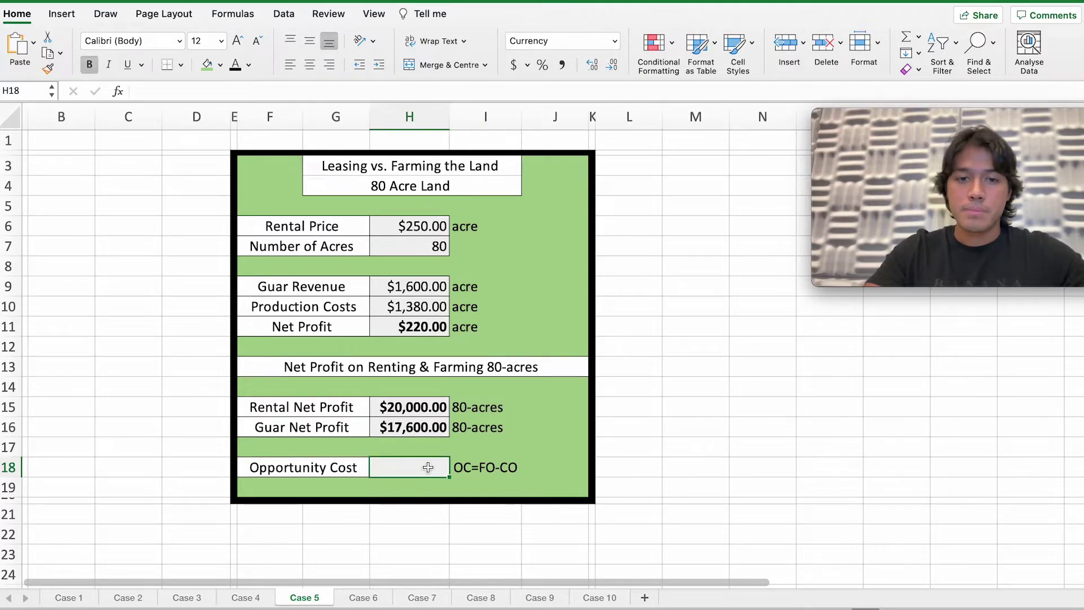
# Step: Enter =H15-H16 in H18 for a $2,400.00 opportunity cost, then return to the slides
pyautogui.write('=')
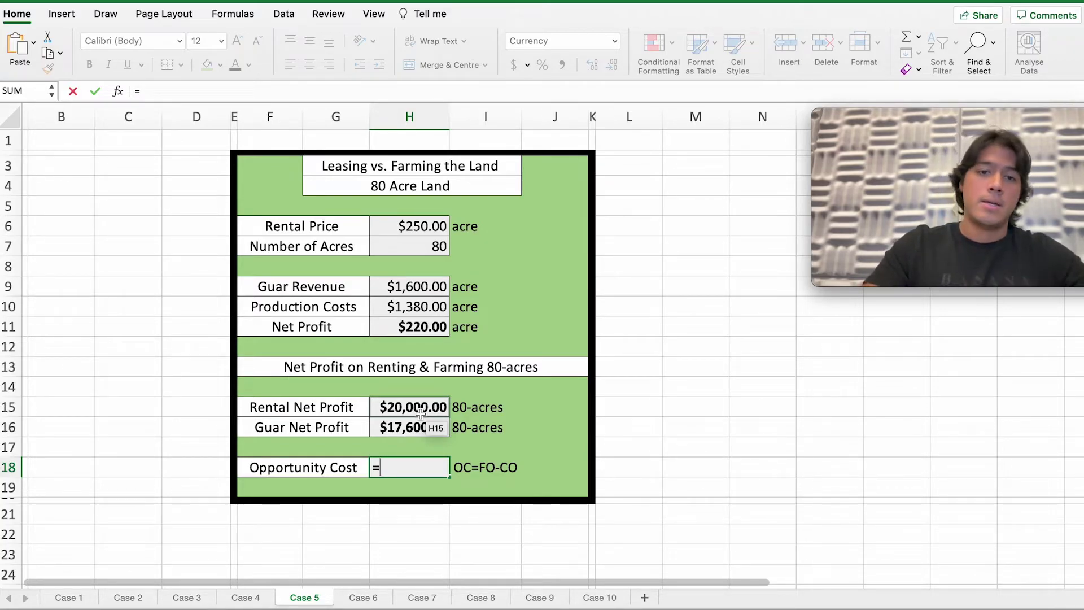
pyautogui.click(420, 413)
pyautogui.write('-')
pyautogui.click(418, 431)
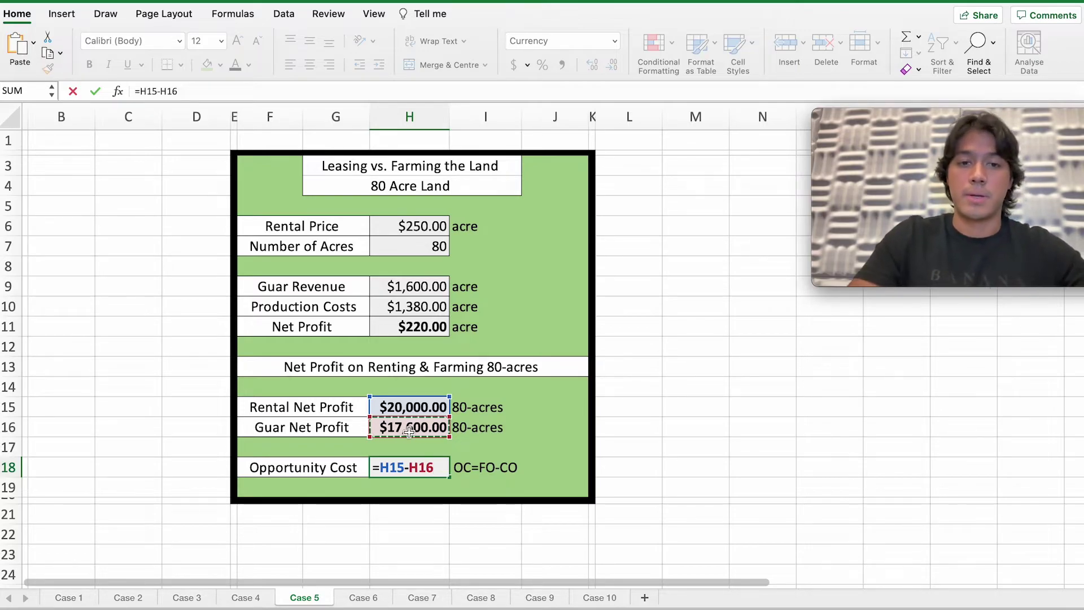
pyautogui.press('Return')
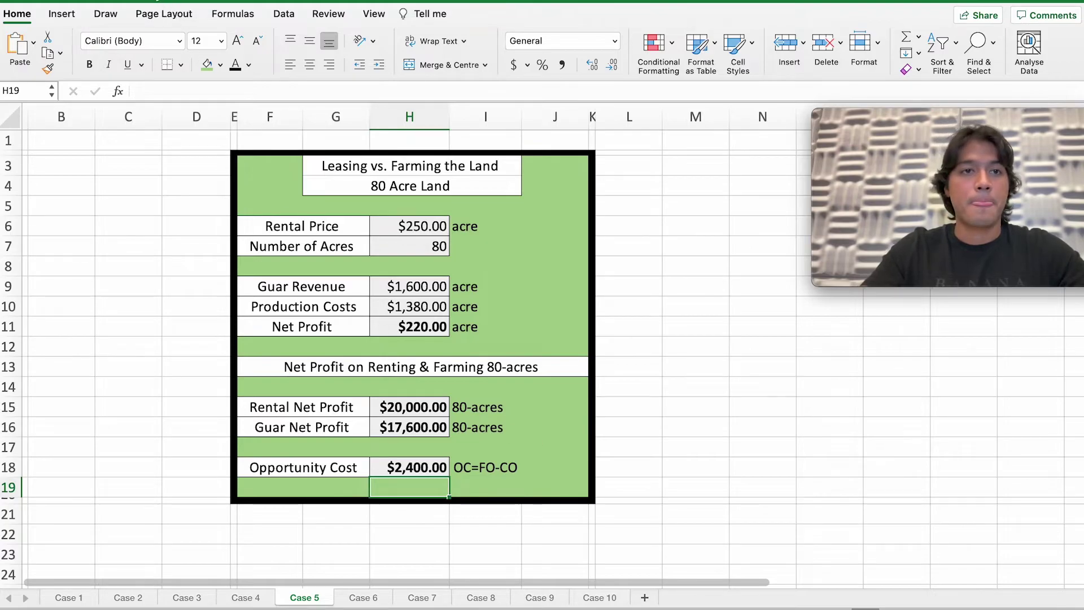
pyautogui.hotkey('ctrl', 'Right')
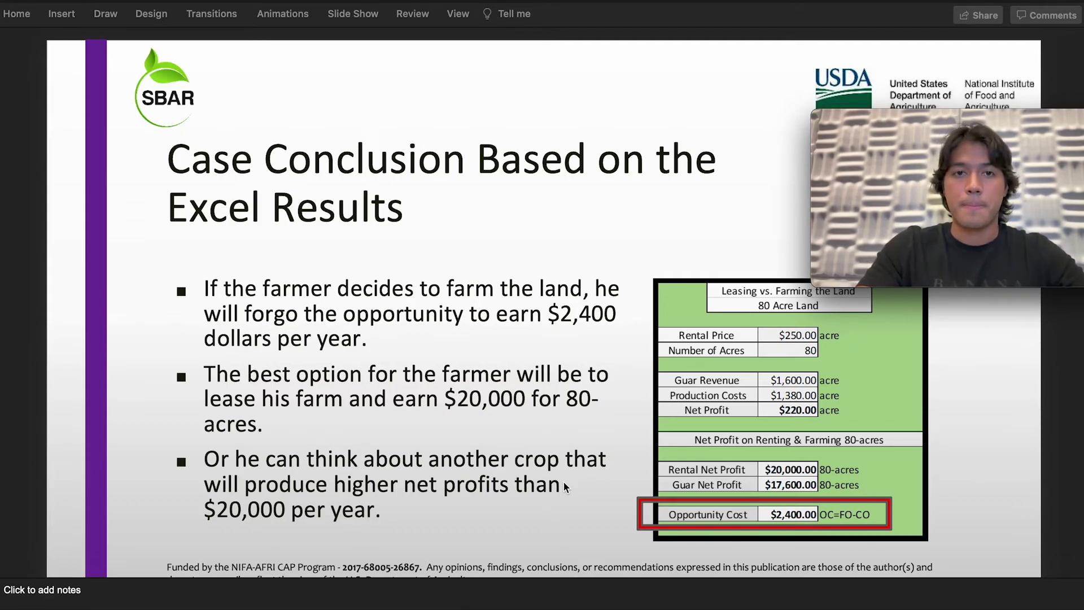
# Step: Advance to the Spanish 'Conclusión del caso' slide
pyautogui.press('Down')
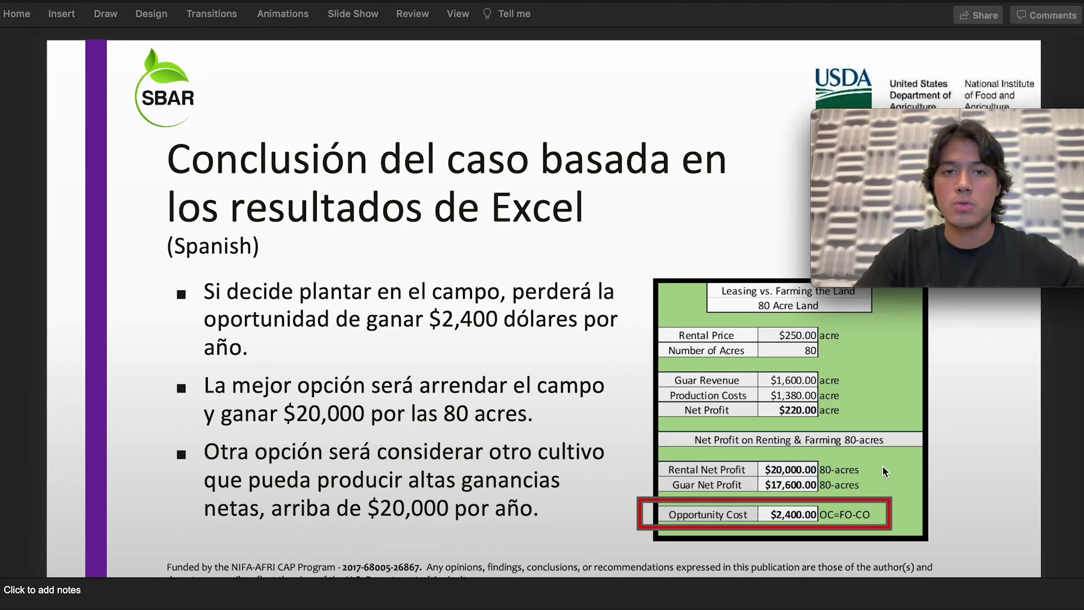